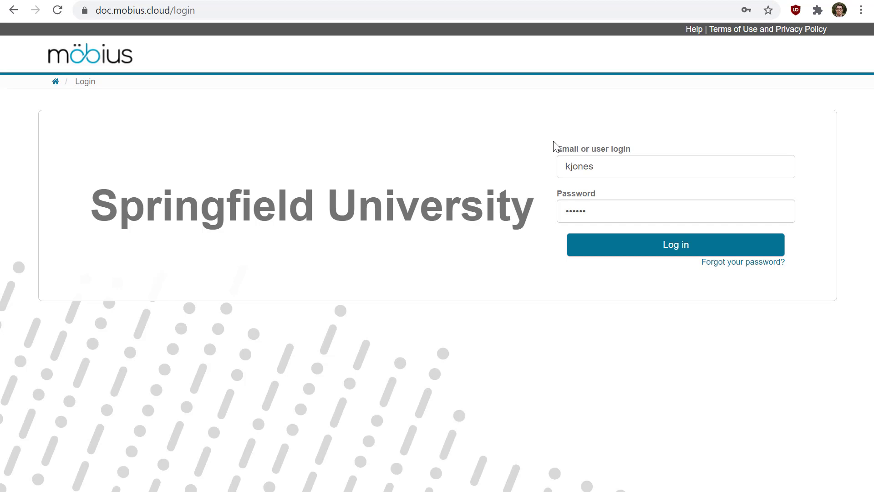
Log in with the filled-in credentials and open the form for adding a new class.
left_click(658, 250)
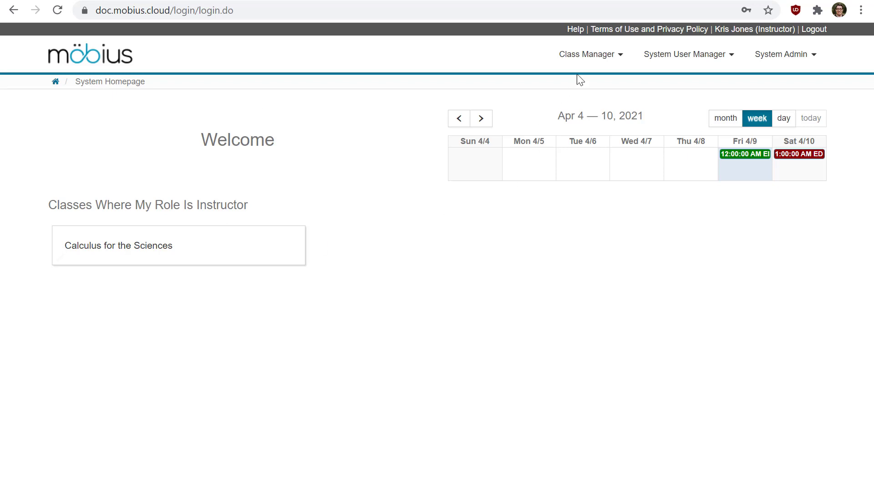
left_click(611, 61)
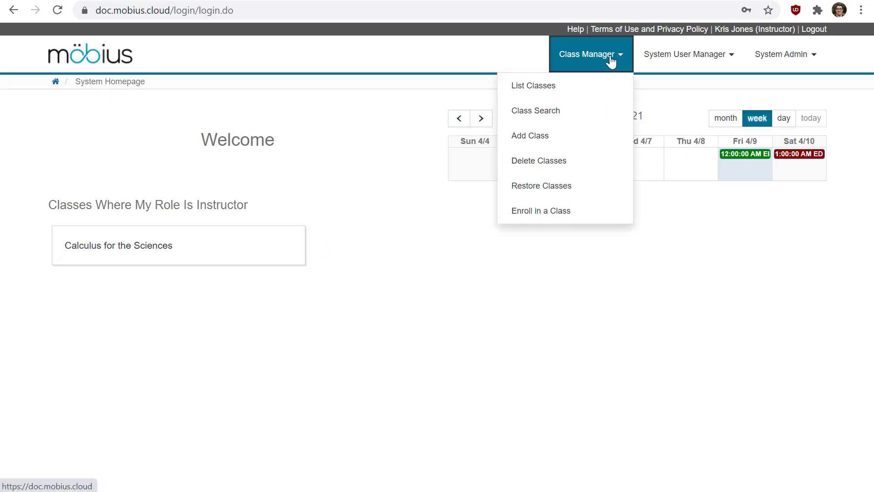
left_click(556, 142)
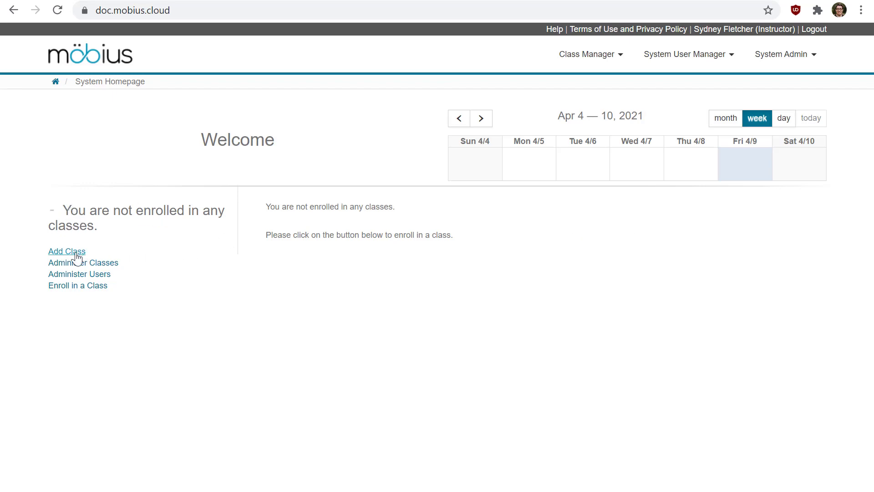
left_click(67, 255)
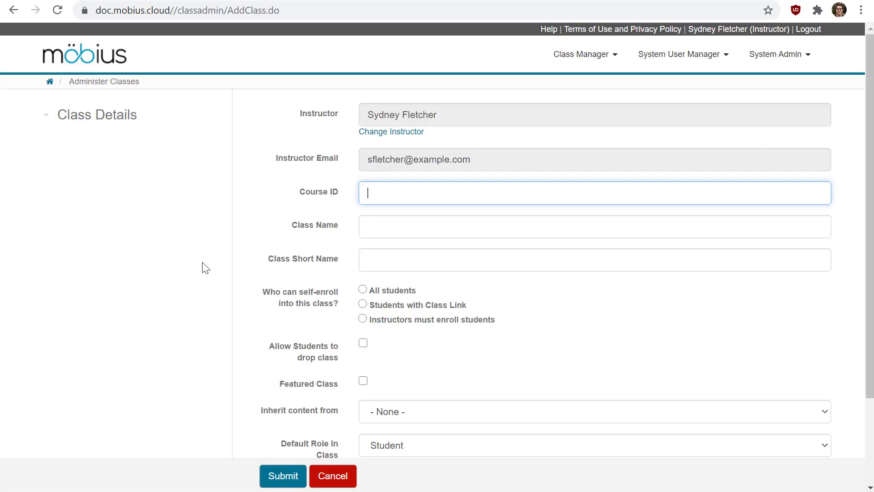
Fill in the new class's course ID as MATH200, class name as Calculus II and short name as Calc II.
scroll(139, 238, "down", 3)
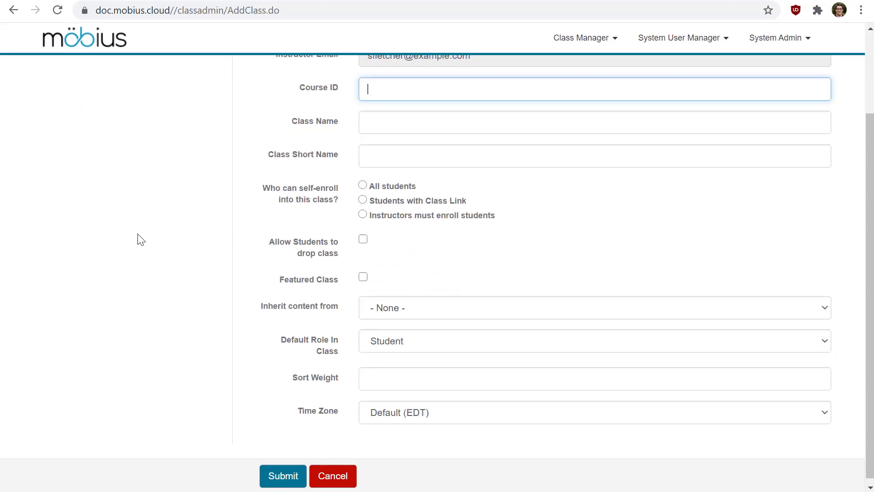
scroll(145, 259, "up", 3)
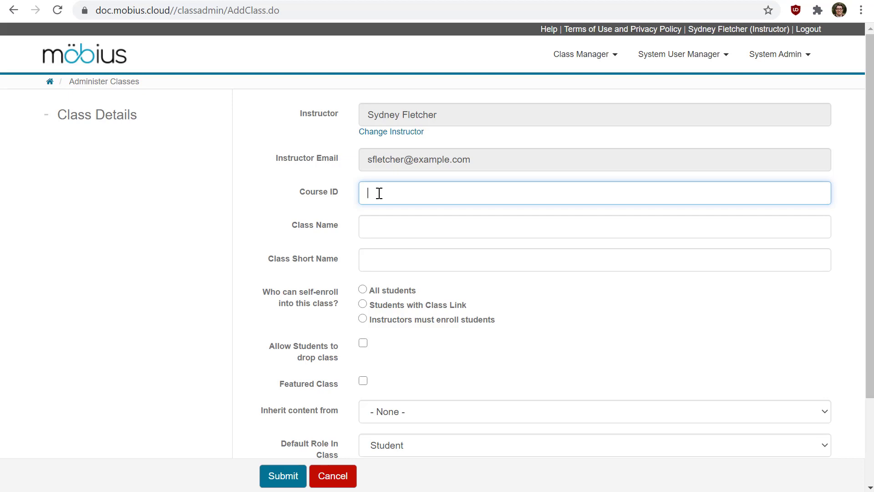
type("MATH200")
key("Tab")
type("Calculus ")
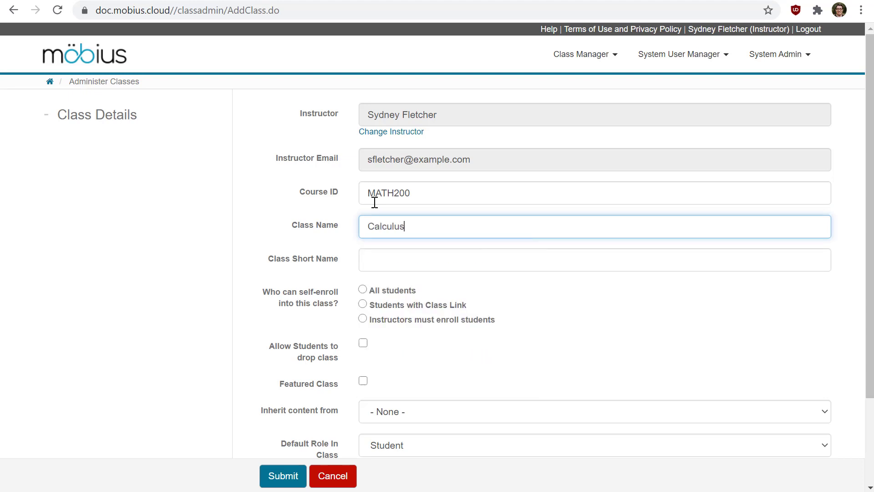
type("II")
left_click(388, 258)
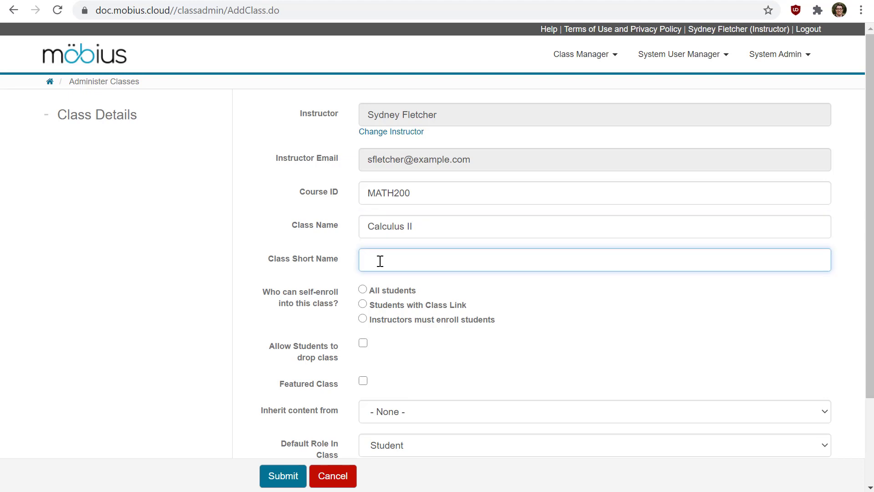
type("Calc II")
Set the self-enrollment option so that instructors must enroll students.
scroll(295, 321, "down", 2)
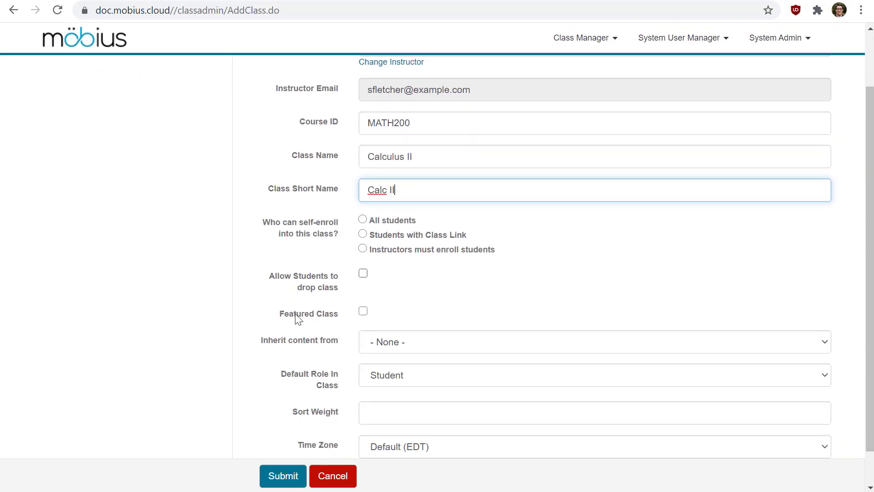
left_click(363, 220)
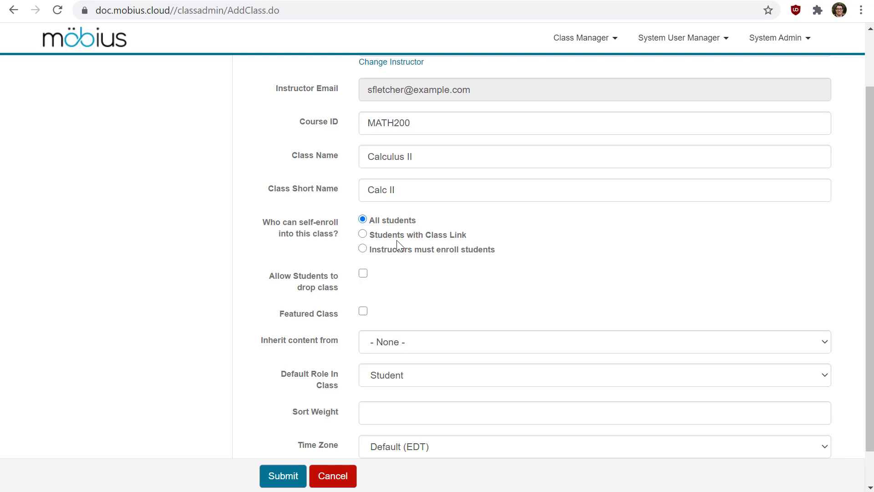
left_click(363, 234)
left_click(363, 250)
Try inheriting the class content from Organic Chemistry and return the inheritance setting to None.
left_click(400, 343)
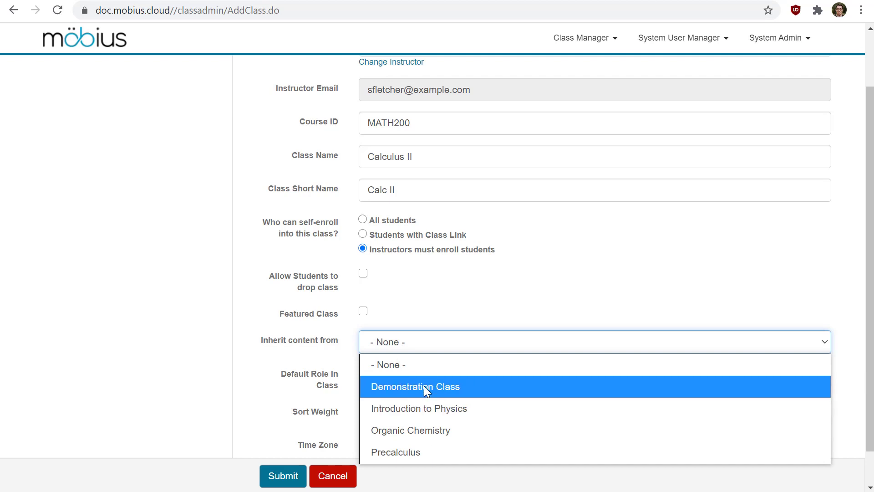
left_click(550, 244)
left_click(454, 343)
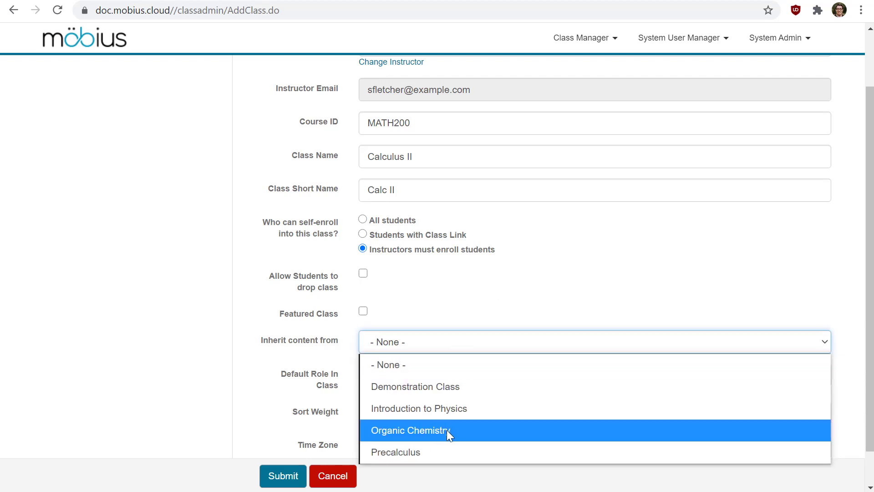
left_click(449, 430)
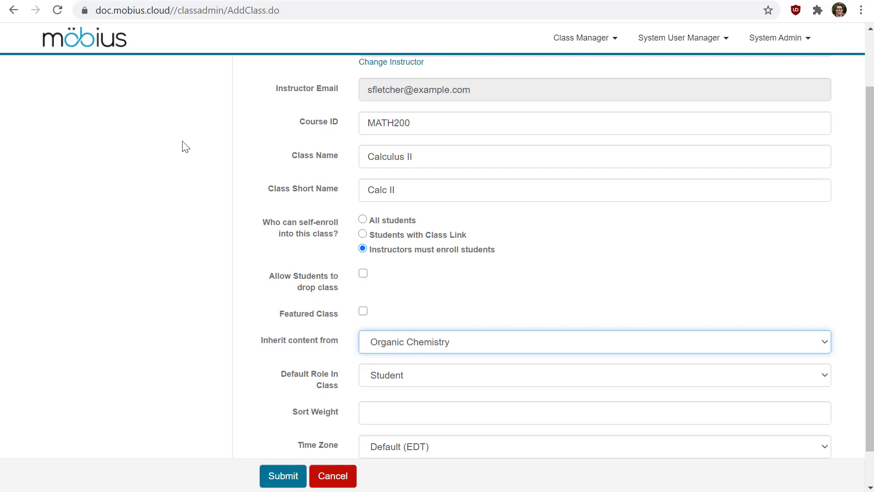
left_click(457, 347)
left_click(395, 365)
Set the class's sort weight to 1 and look through the choices for default role and time zone.
scroll(242, 338, "down", 1)
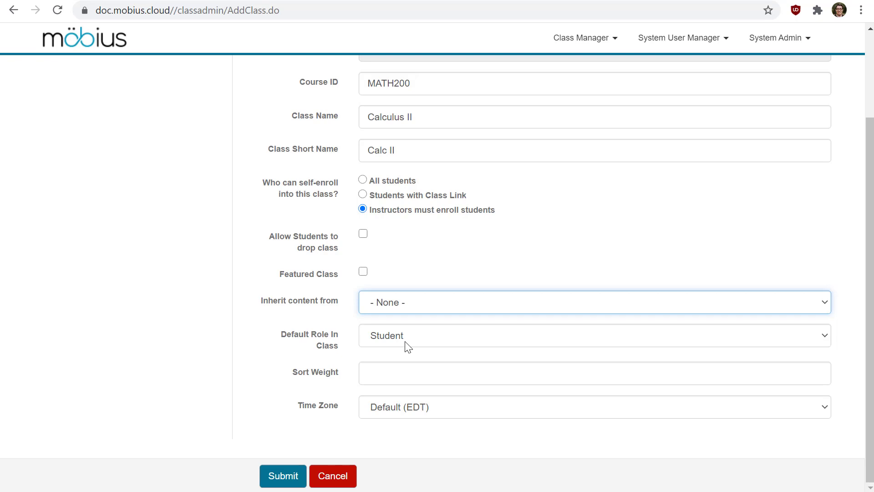
left_click(411, 344)
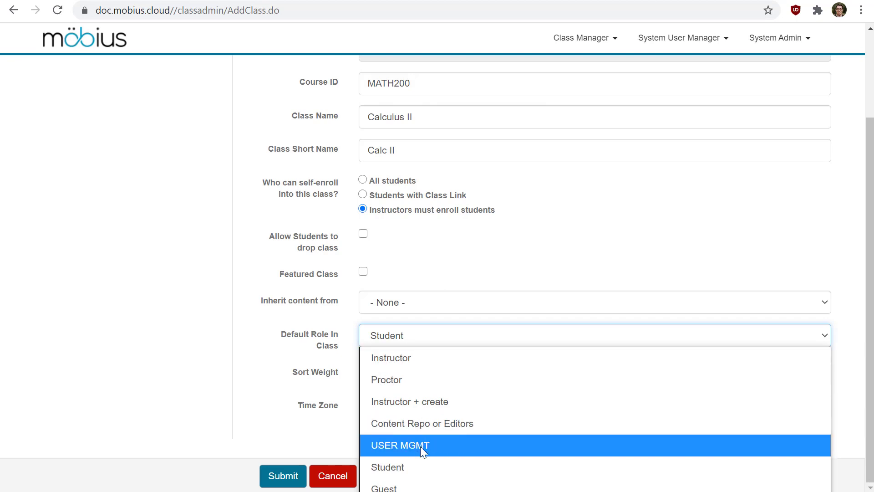
left_click(207, 302)
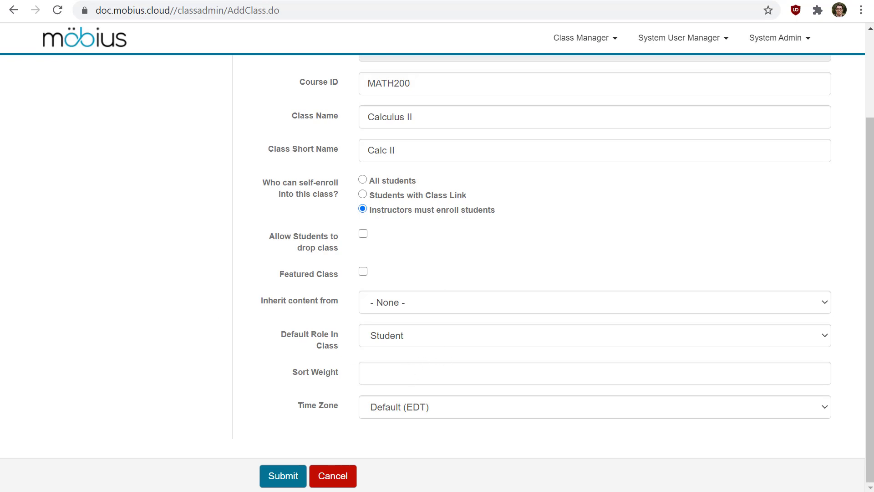
left_click(385, 381)
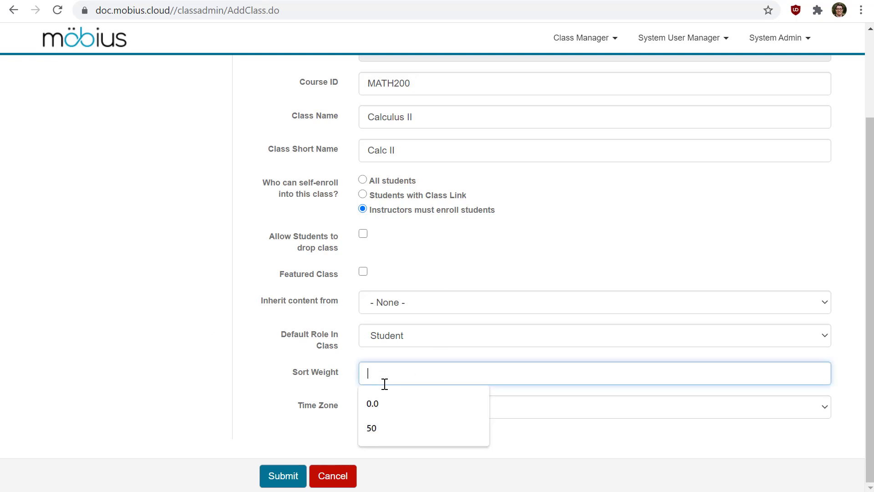
type("1")
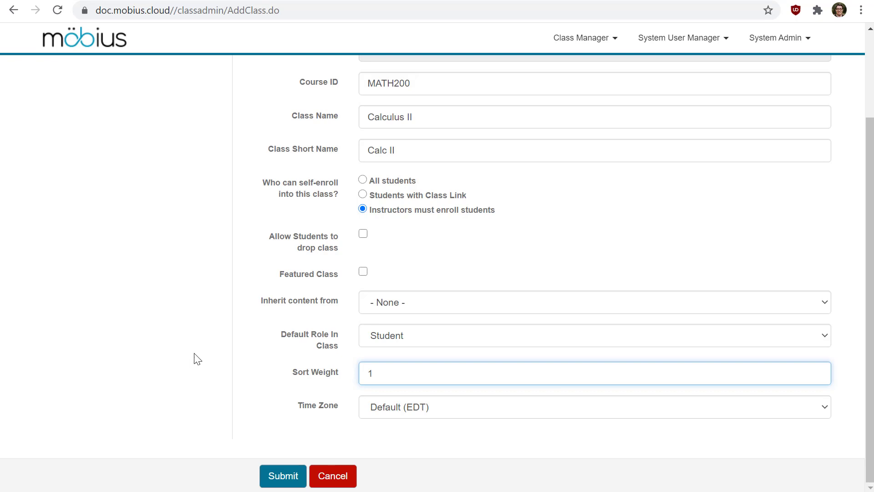
left_click(396, 412)
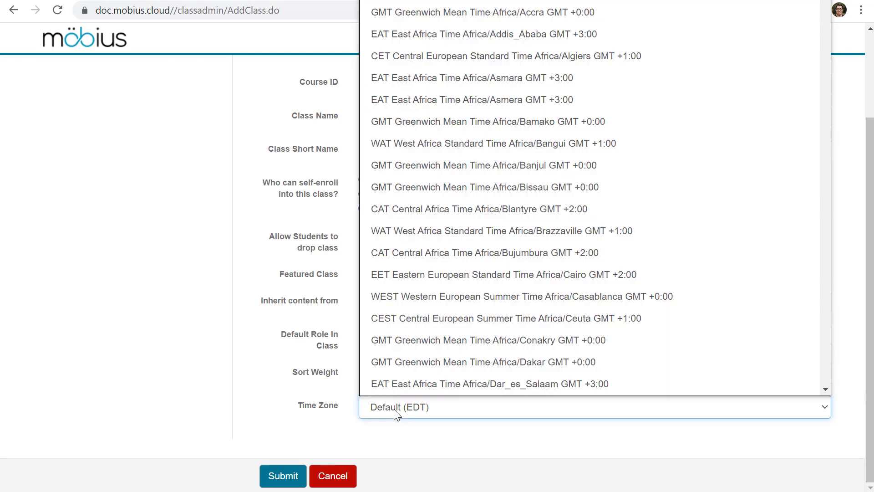
left_click(200, 319)
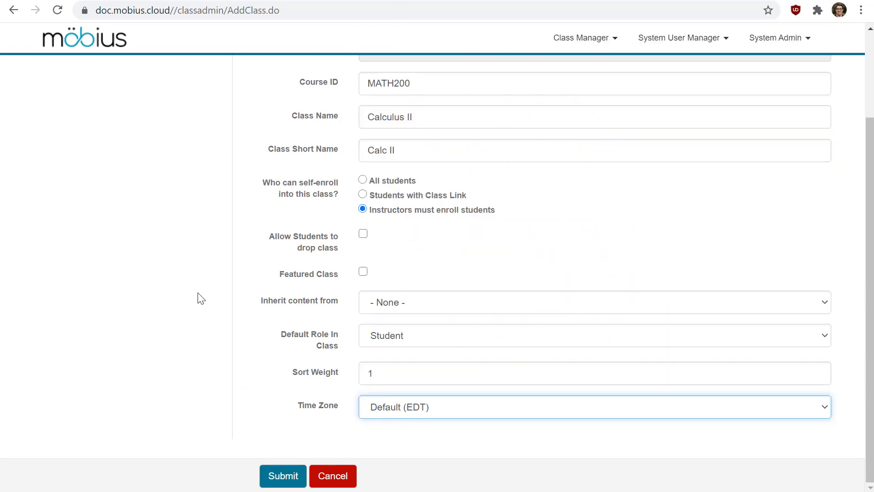
Submit the new class and return to the system homepage.
scroll(202, 300, "up", 2)
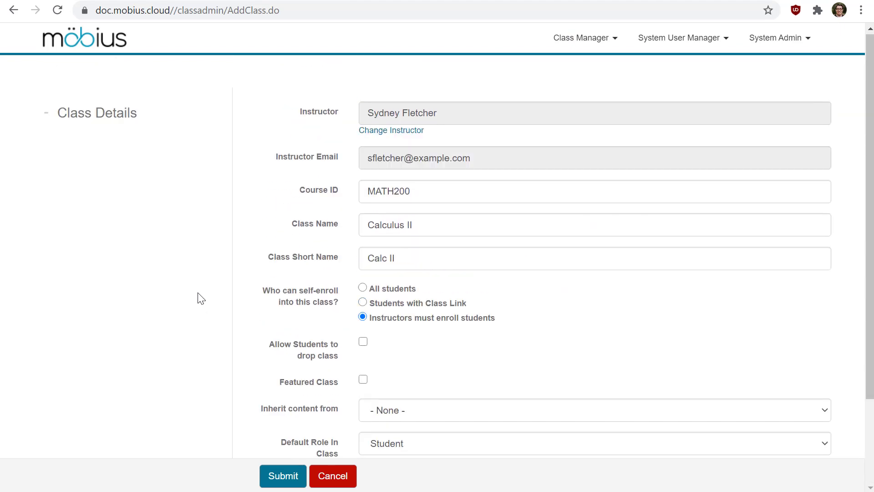
left_click(283, 476)
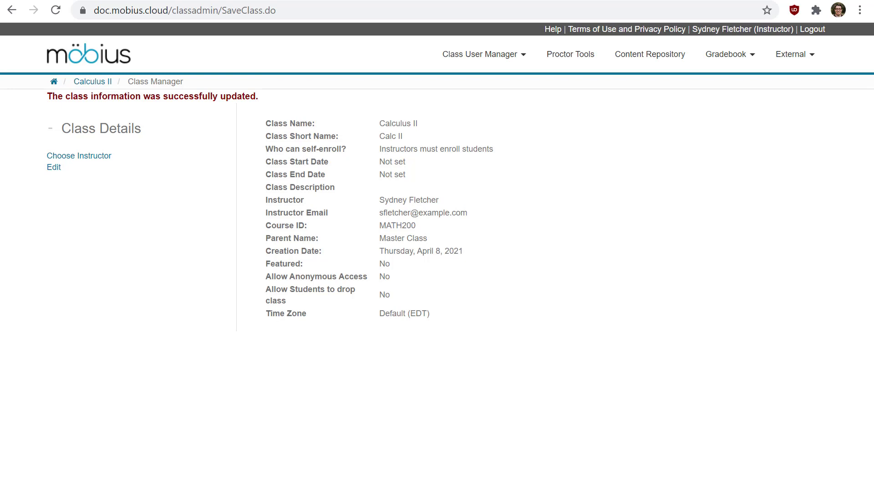
left_click(71, 64)
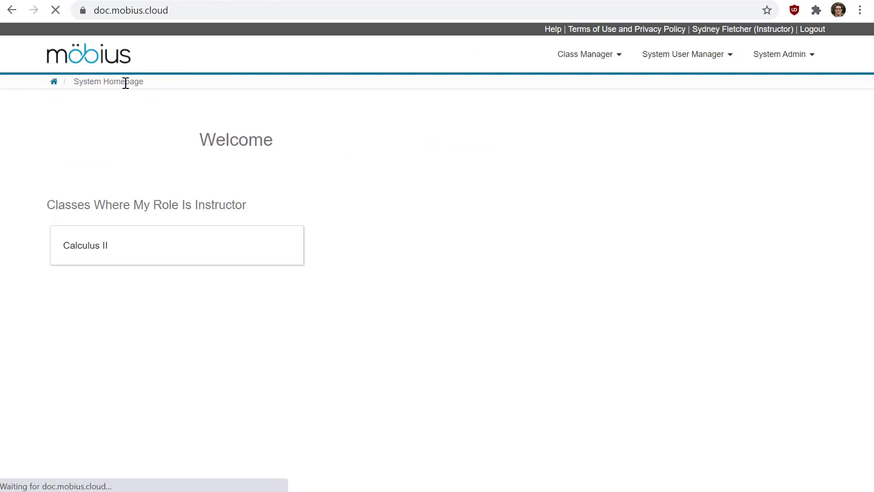